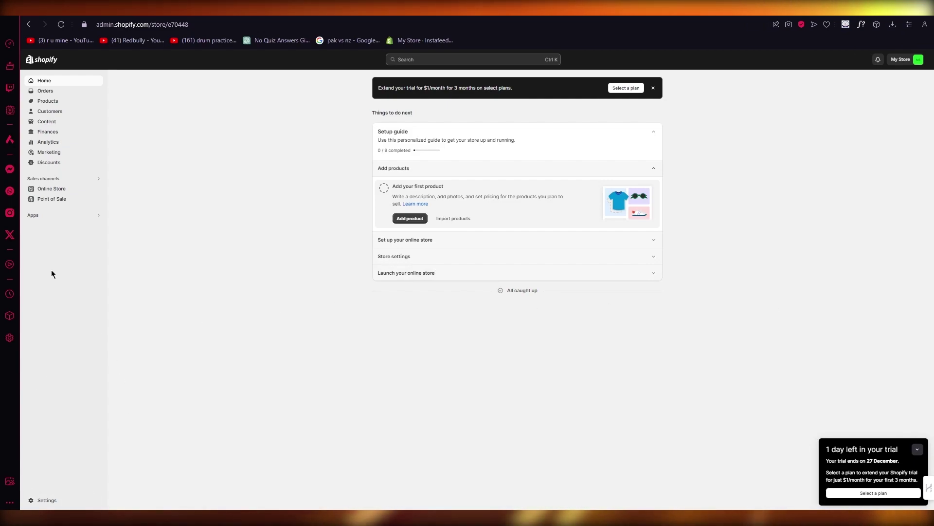
- Open the store Settings and go to the Payments page
click(47, 500)
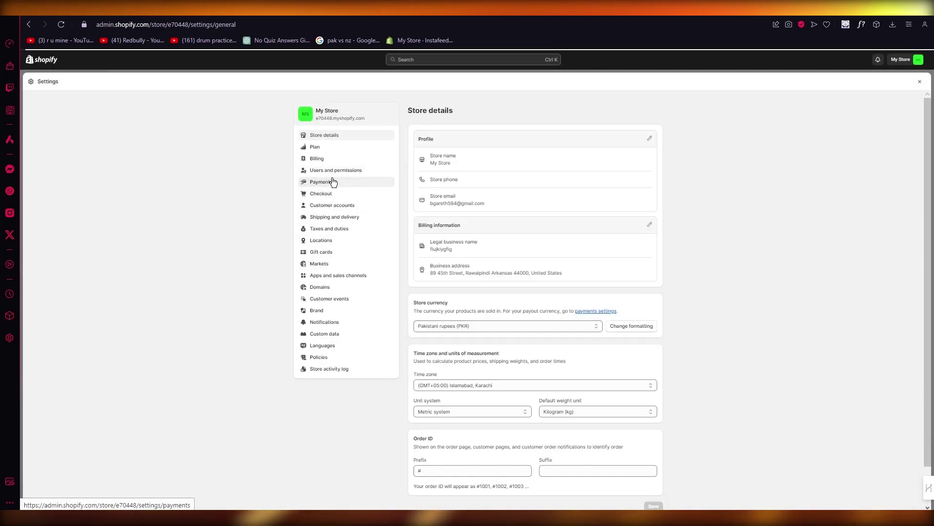
click(333, 181)
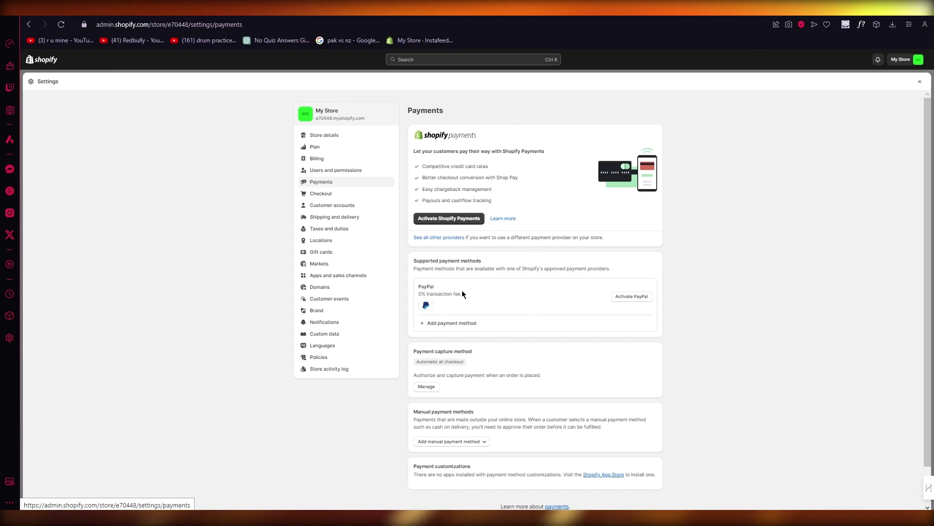
click(461, 323)
click(461, 150)
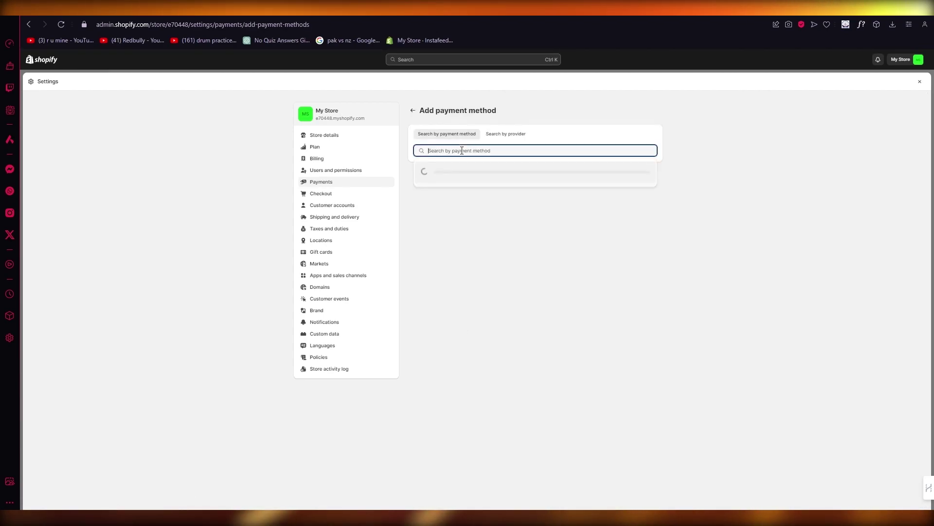
text(shopa)
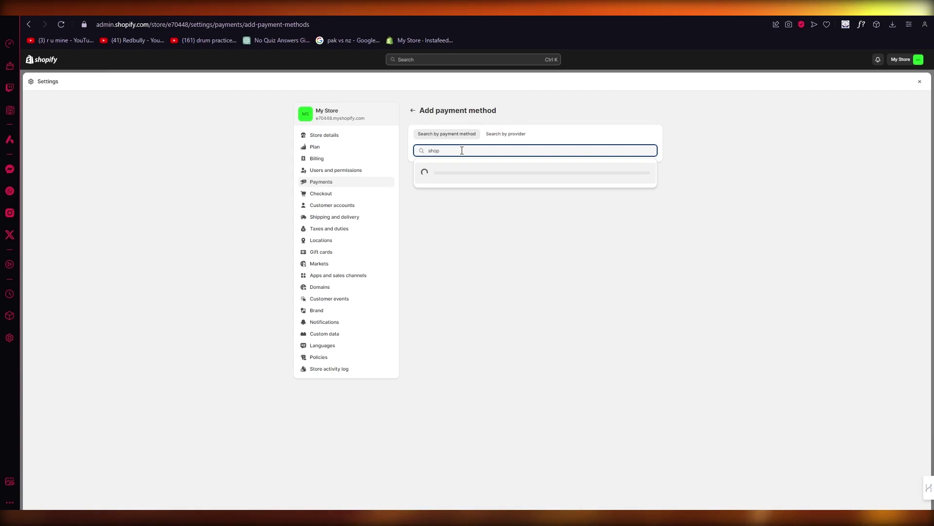
text(y)
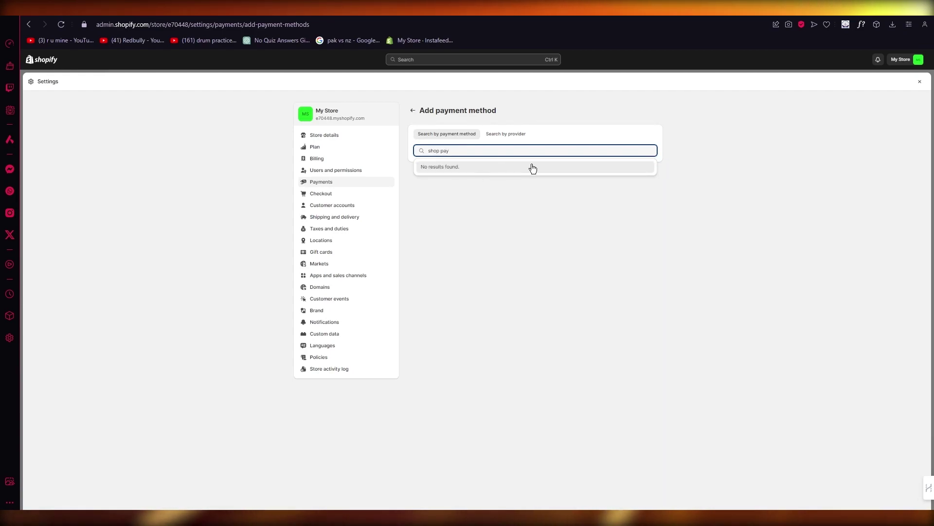
click(511, 136)
click(448, 146)
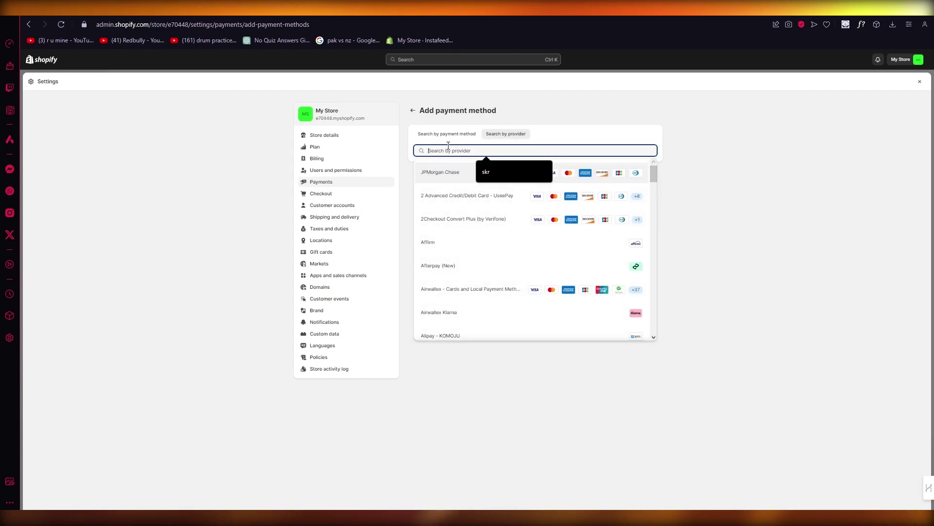
text(shop)
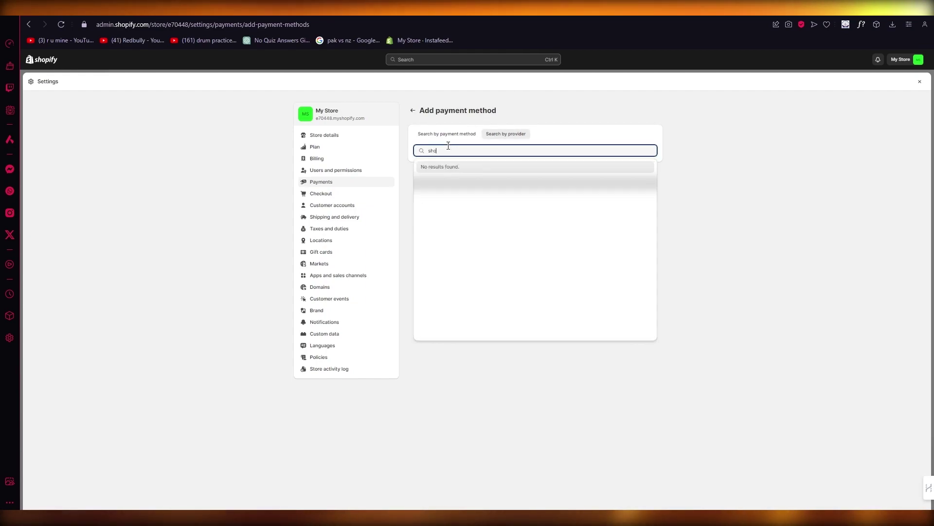
key(BackSpace)
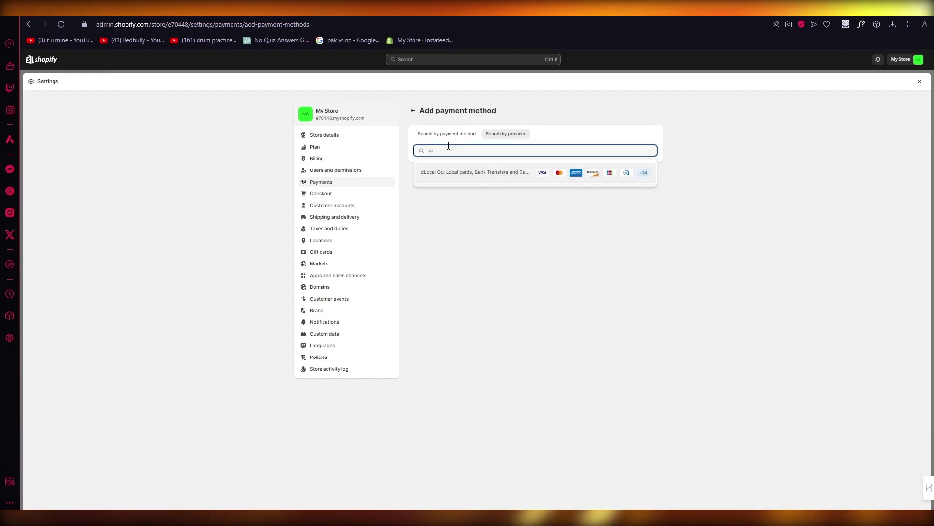
key(BackSpace)
key(BackSpace)
click(456, 138)
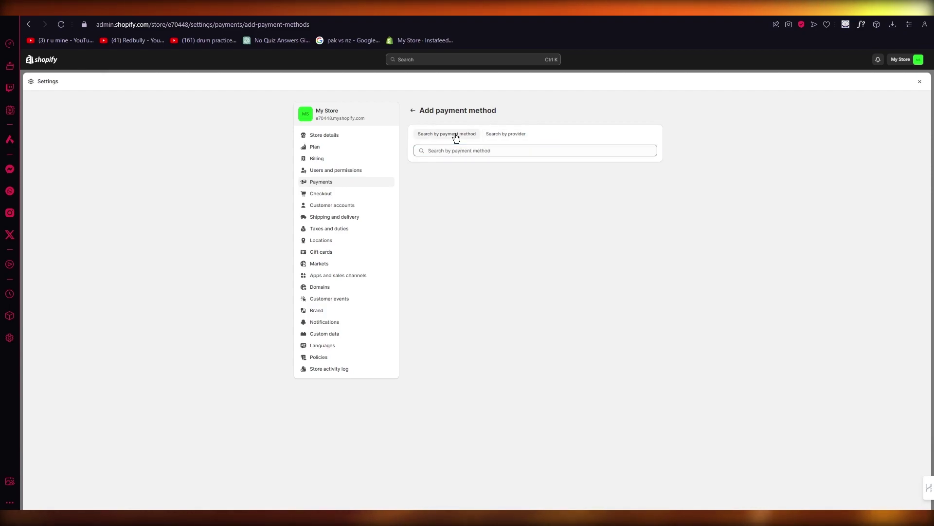
click(462, 152)
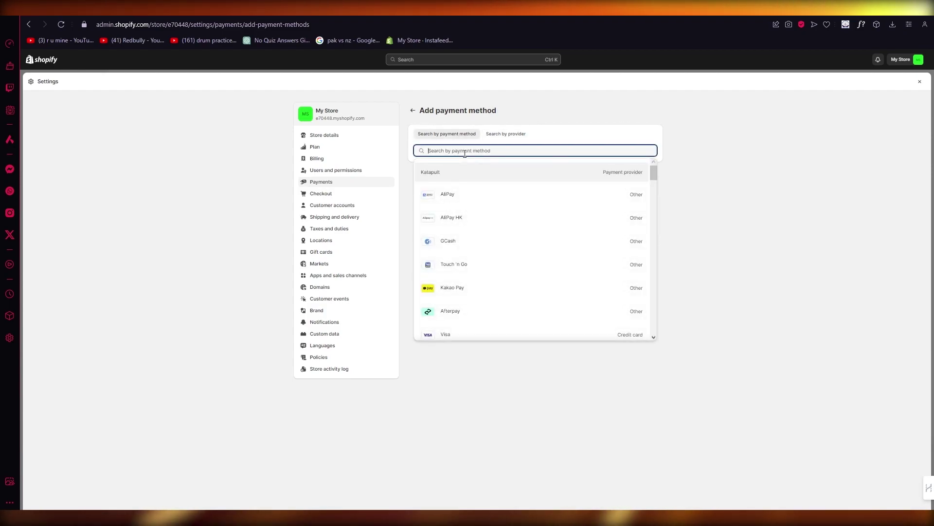
text(stho)
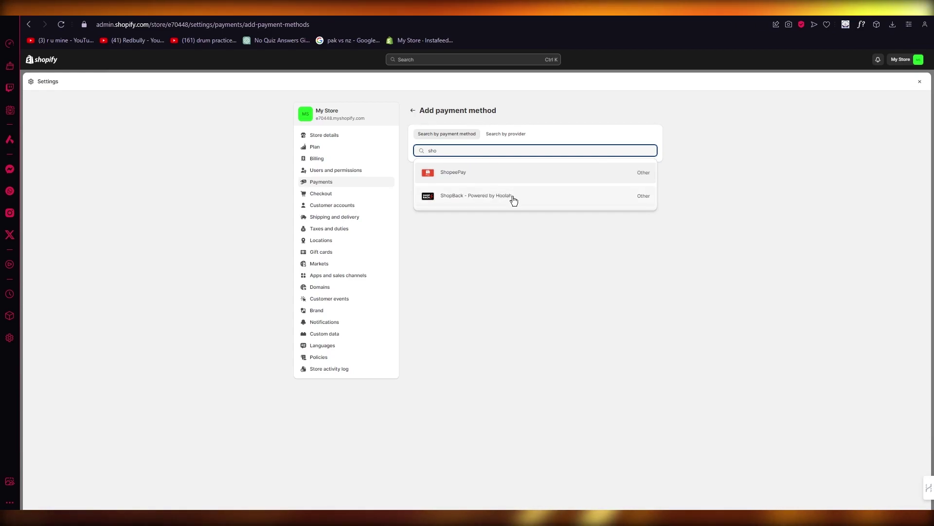
click(412, 113)
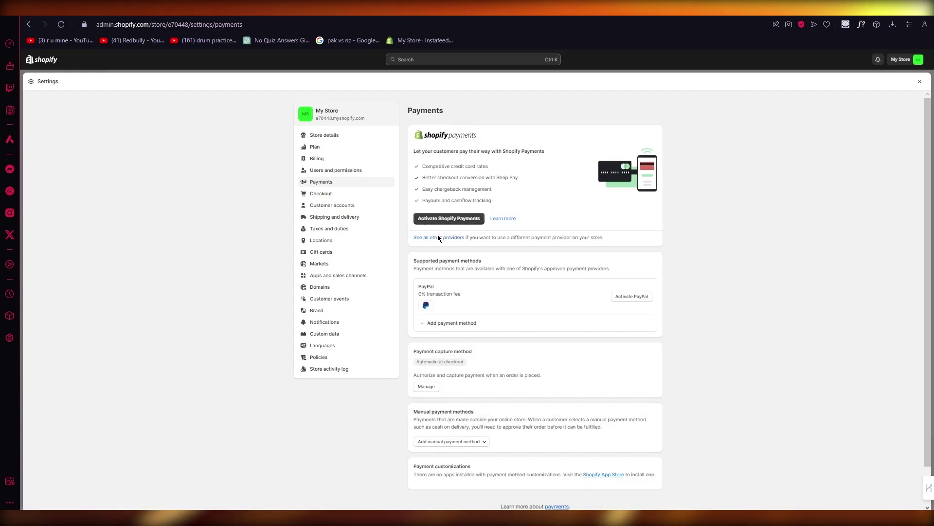
click(434, 238)
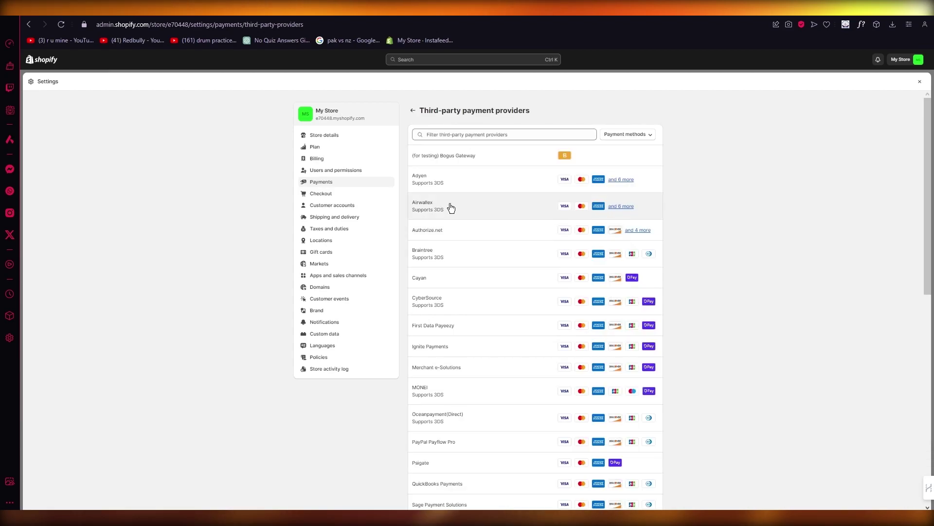
click(472, 138)
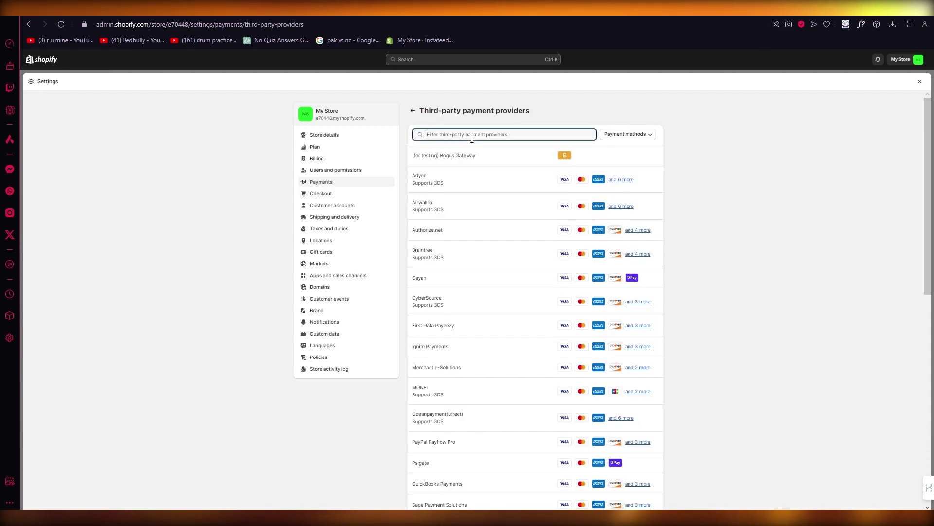
text(sr)
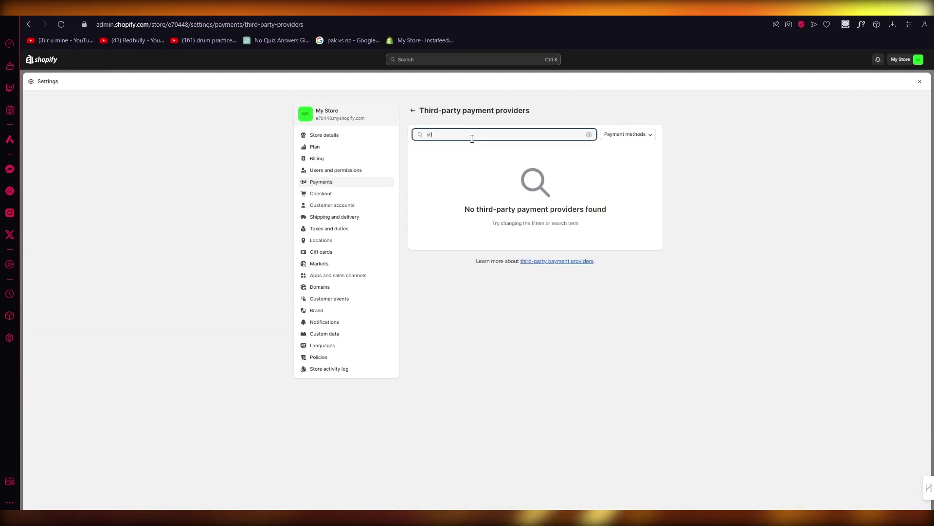
key(BackSpace)
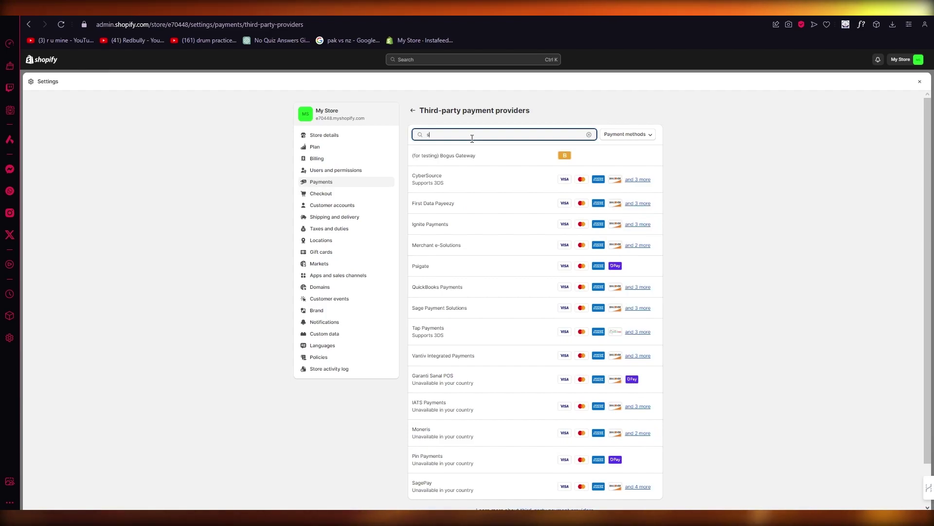
scroll(475, 273, down, 1)
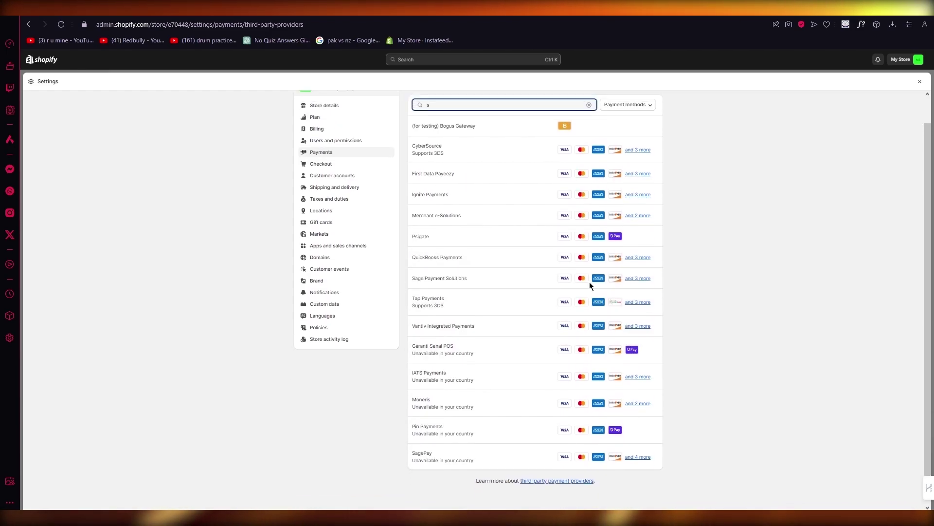
scroll(589, 283, up, 1)
click(406, 115)
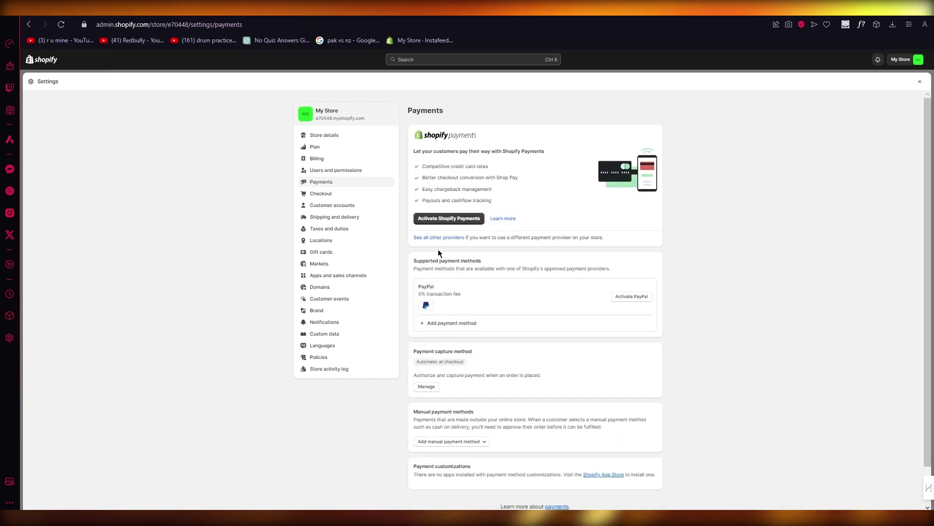
- Find ShopeePay's providers: HitPay, Credit/Debit Cards and e-Wallets, and Airwallex
click(448, 322)
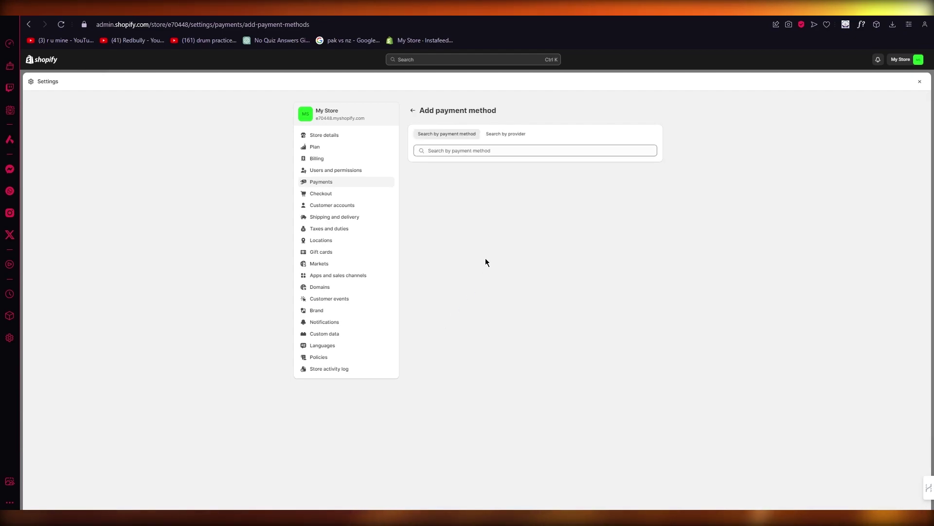
click(458, 150)
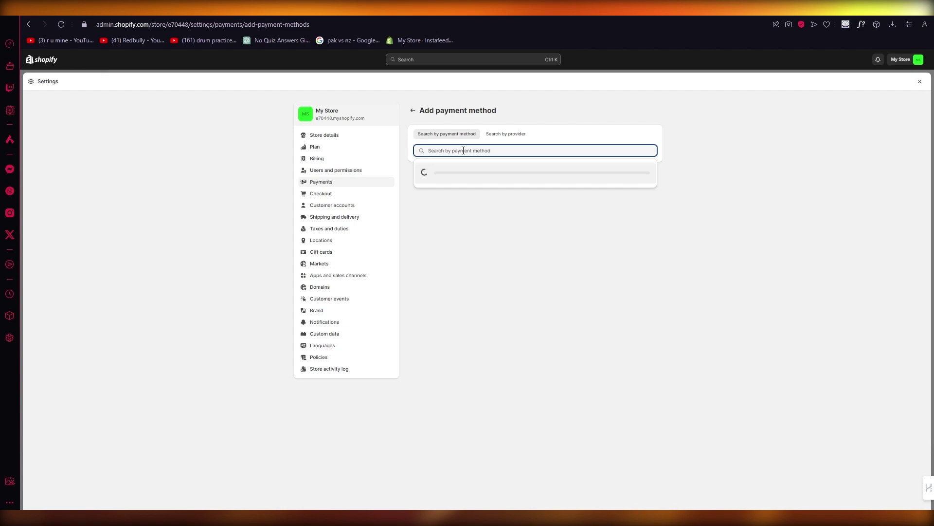
text(sh)
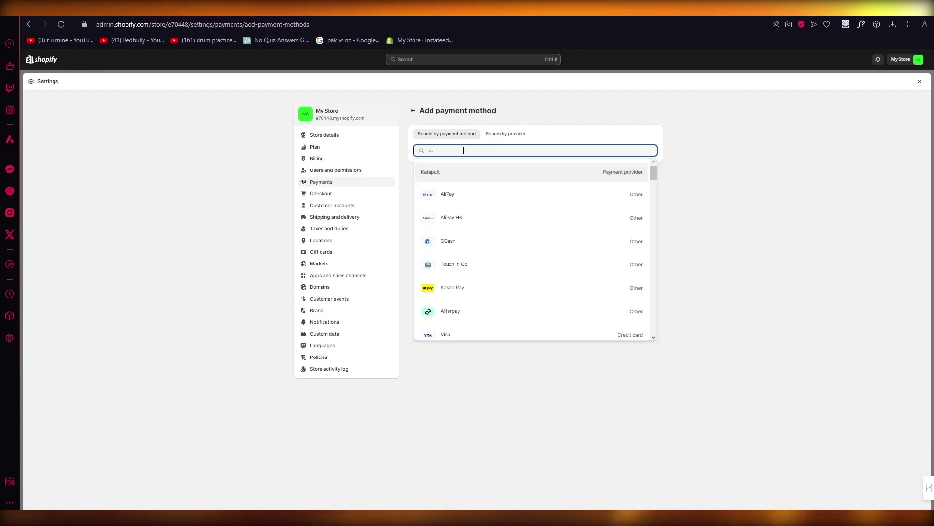
text(o)
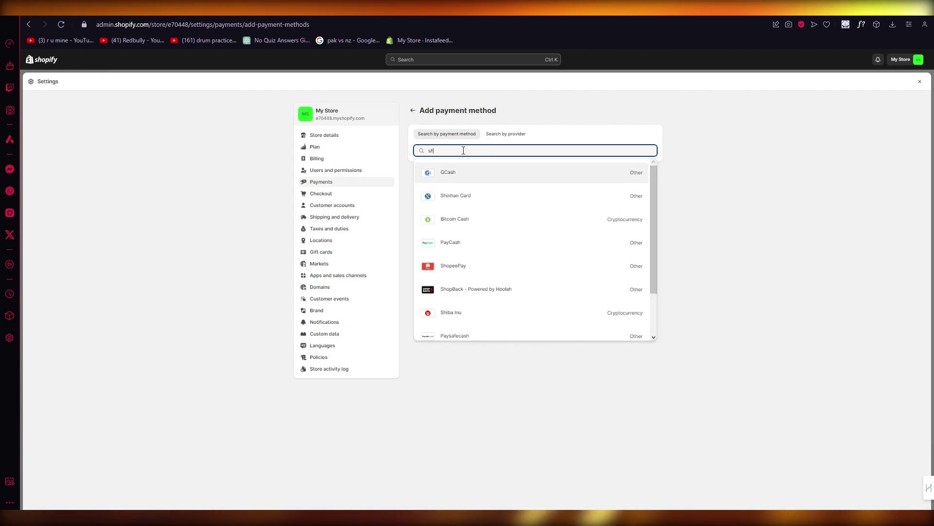
scroll(536, 244, down, 2)
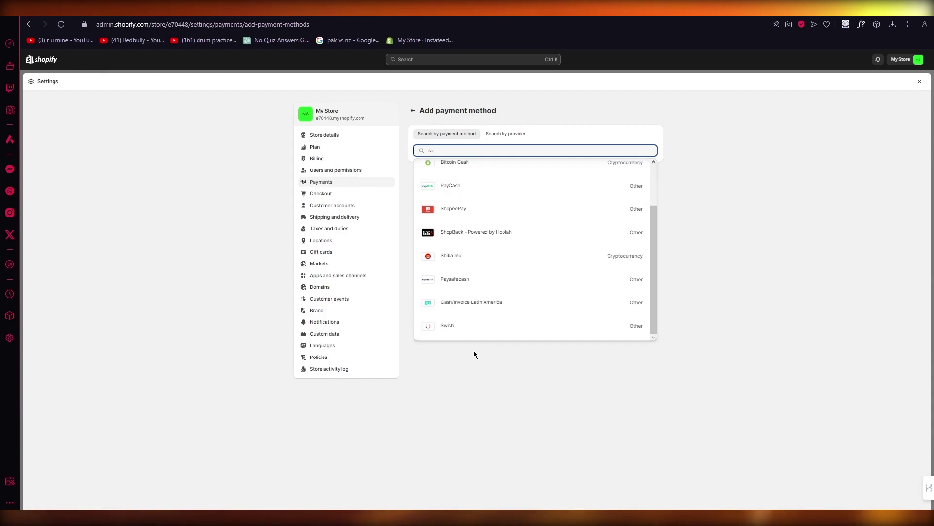
scroll(507, 311, up, 2)
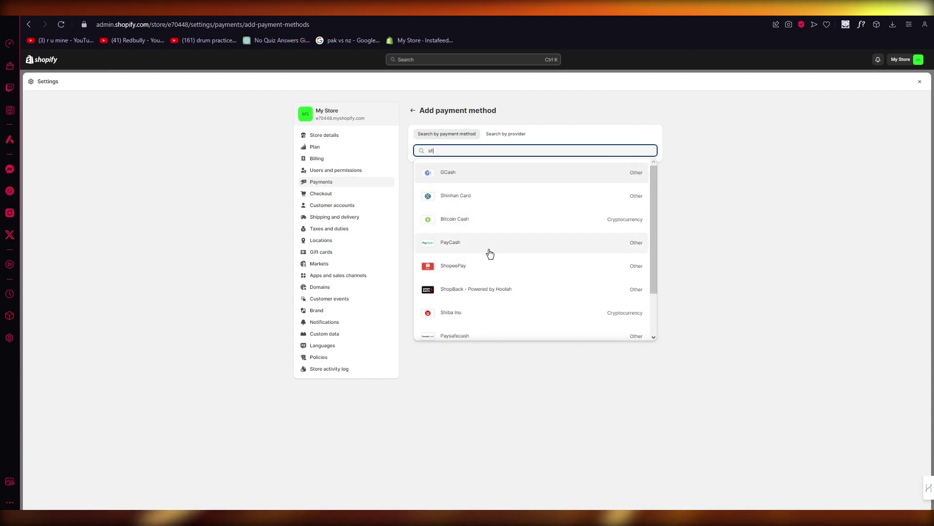
key(BackSpace)
key(BackSpace)
click(505, 244)
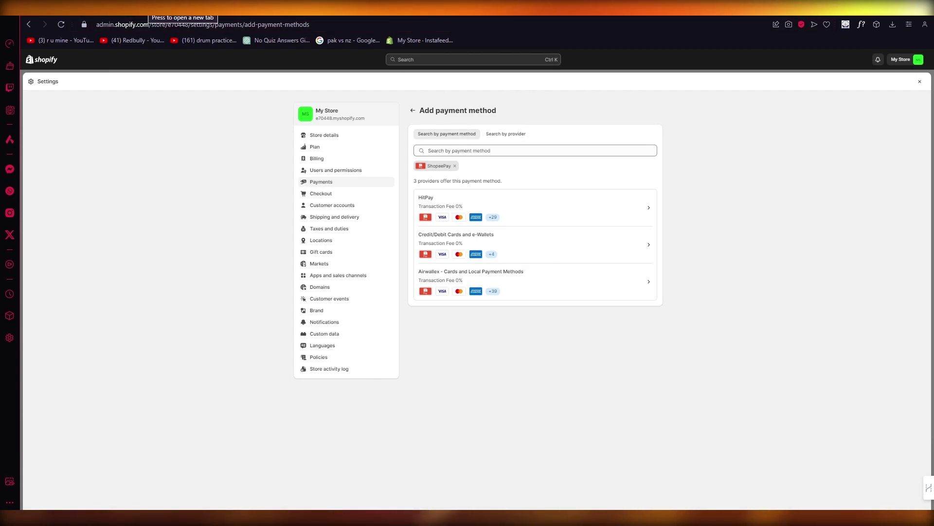
- Google 'shop pay' in a new Opera GX tab and open shop.app's Shop Pay page
key(ctrl+t)
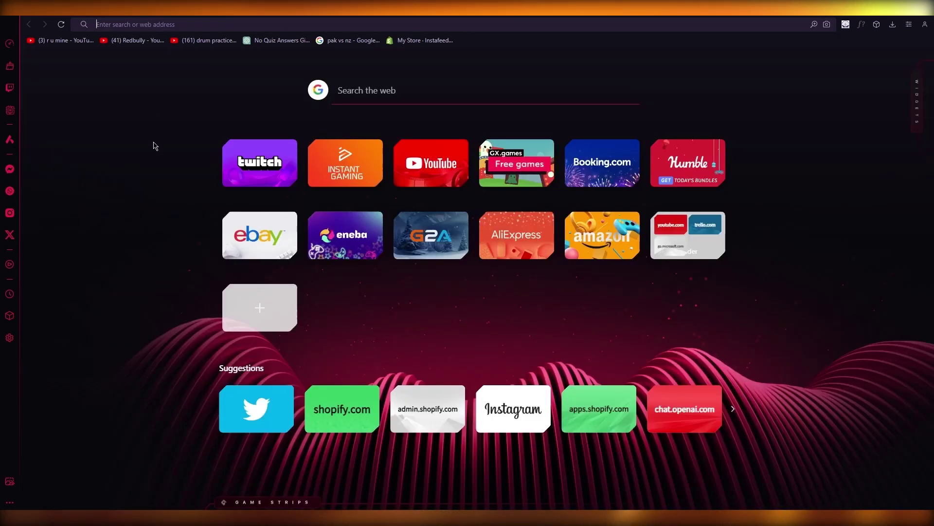
text(shop p)
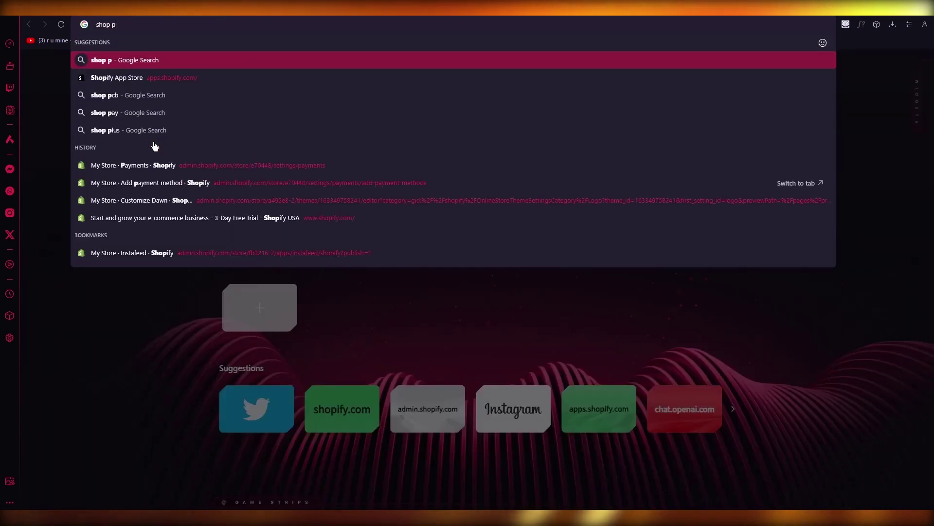
text(ay)
key(Return)
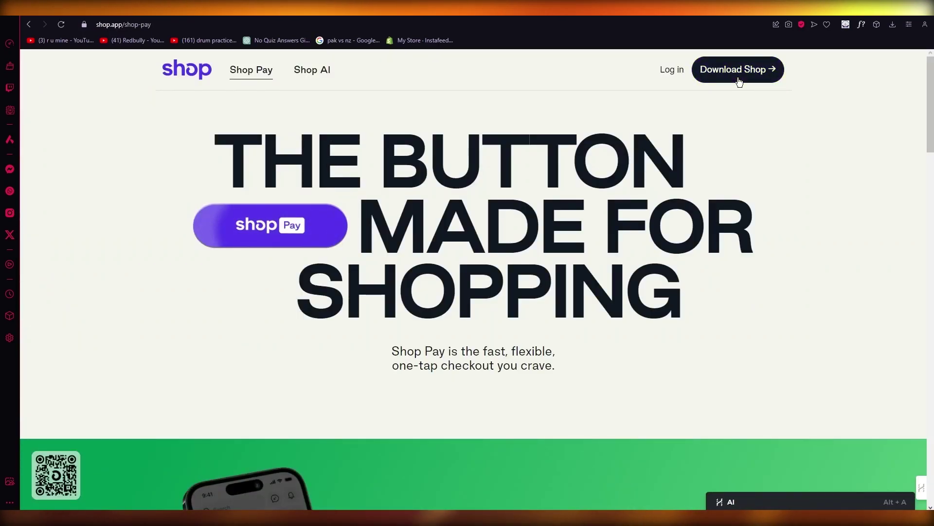
scroll(738, 82, down, 3)
scroll(738, 82, down, 5)
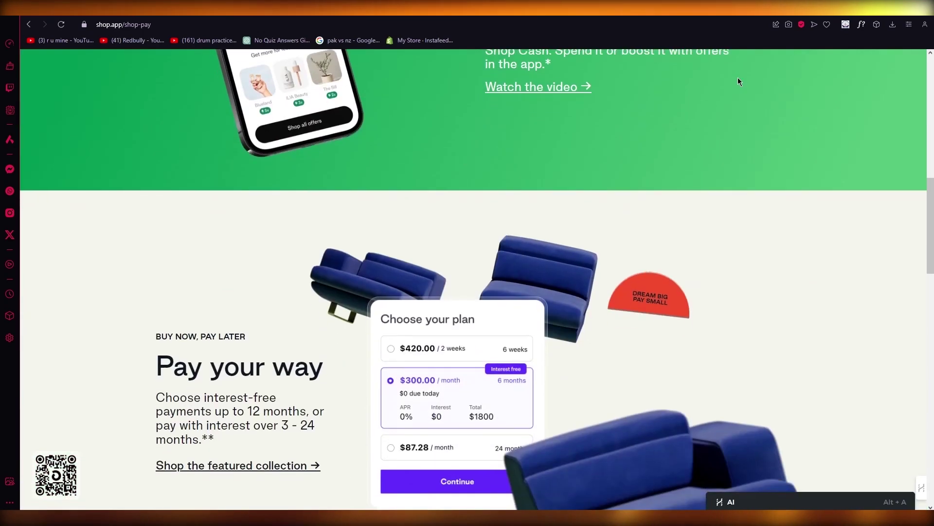
scroll(738, 82, down, 3)
scroll(738, 82, up, 8)
scroll(738, 83, up, 3)
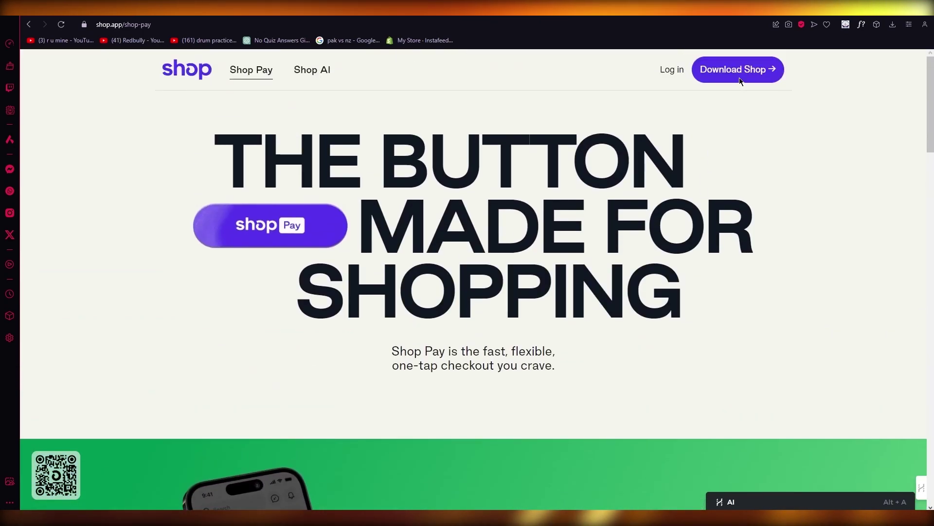
- View the Download Shop offer and login page, then return to Shopify's ShopeePay results
click(739, 76)
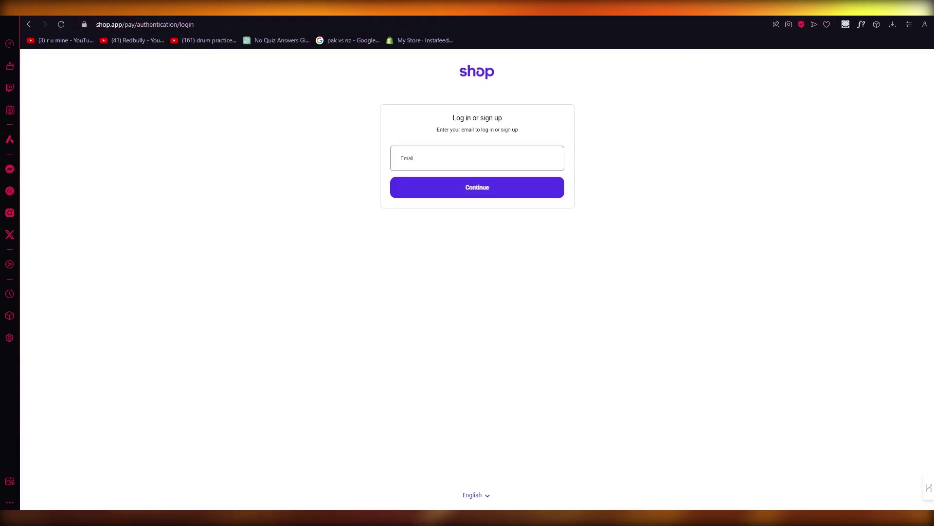
click(28, 23)
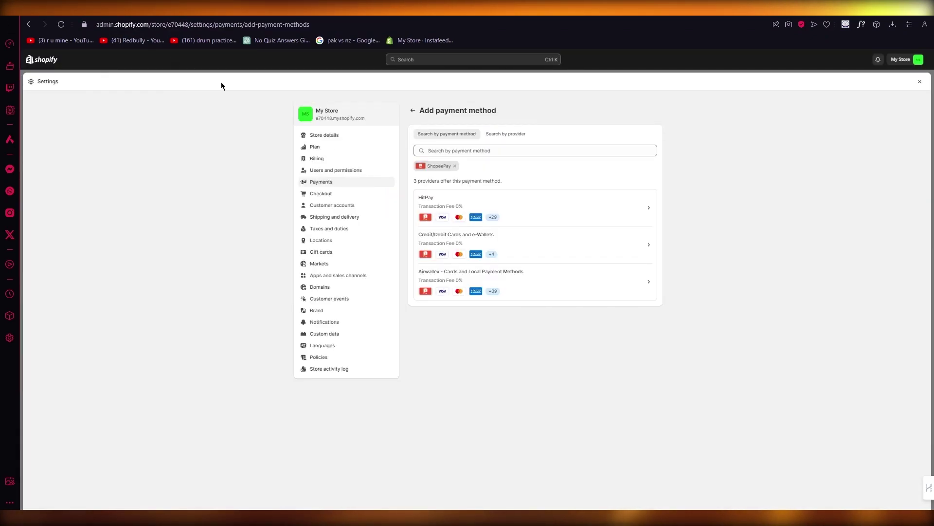
- Close and reopen Settings, then view the Store details page and its business address
click(920, 81)
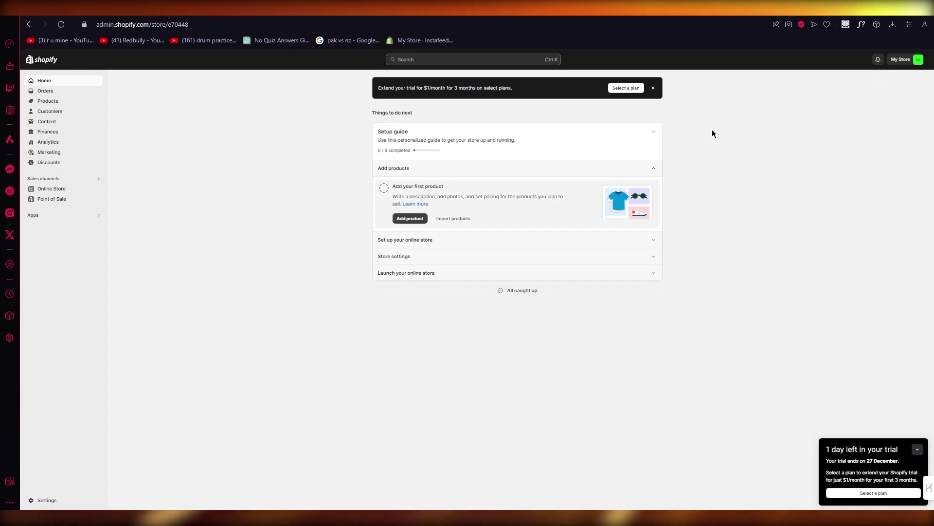
click(45, 501)
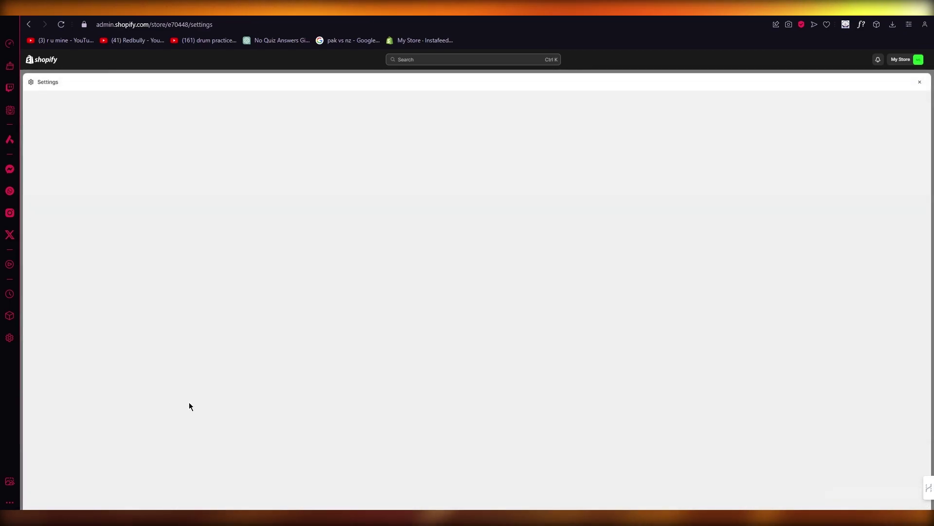
click(326, 182)
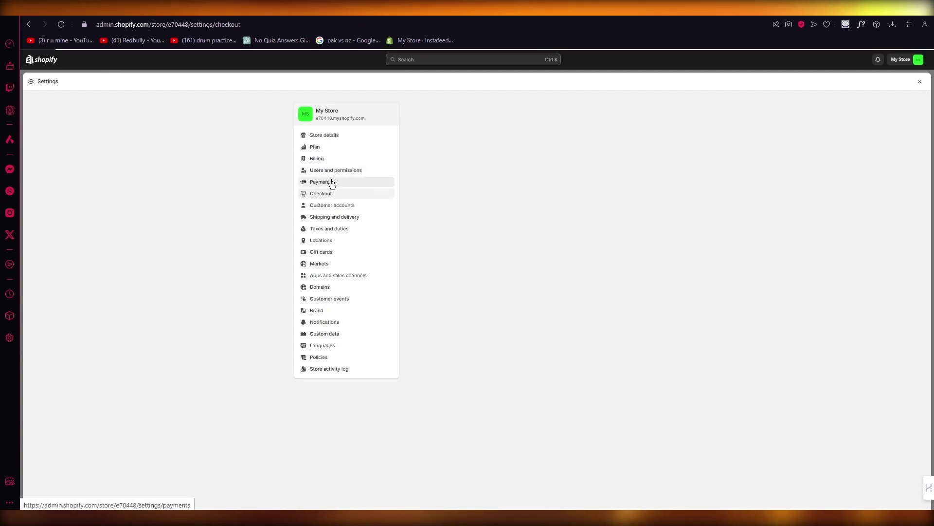
click(361, 121)
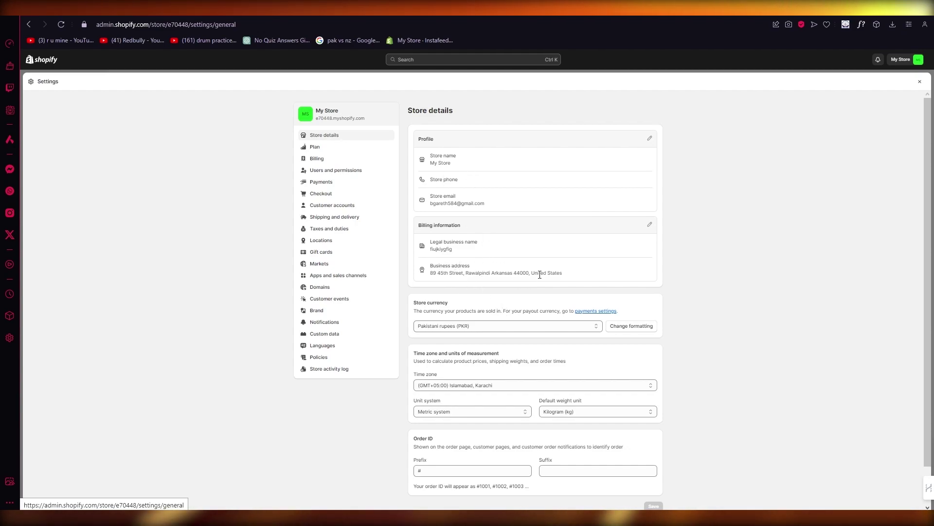
drag(543, 274, 569, 268)
click(512, 314)
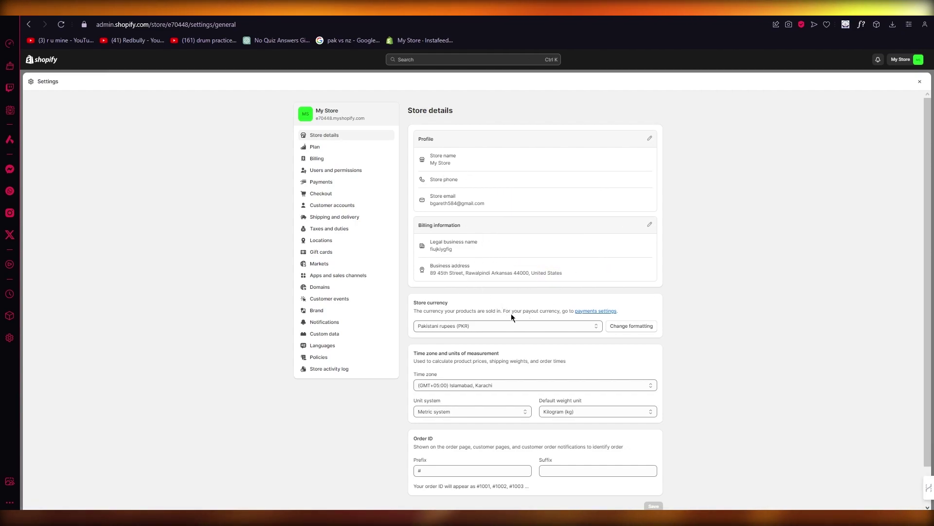
- On Payments, preview the automatic, on-fulfillment and manual capture options without changing them
click(342, 183)
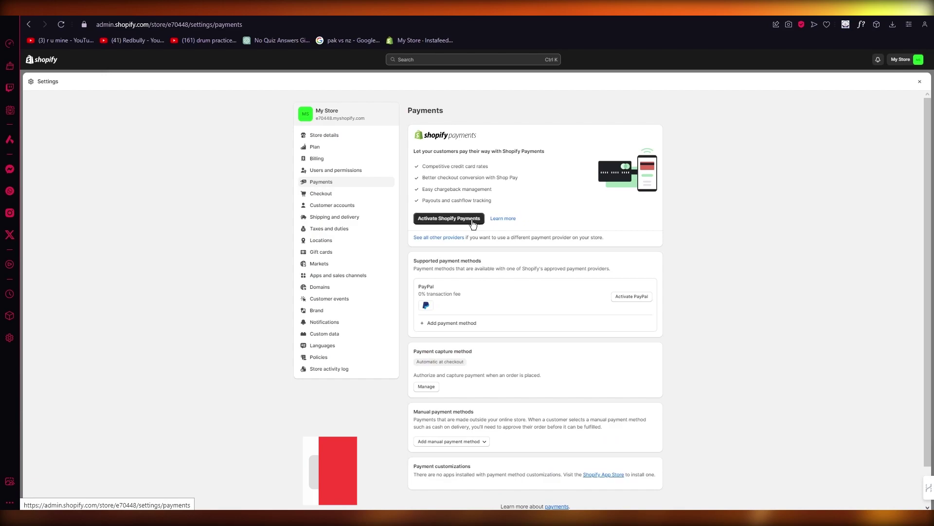
click(428, 387)
click(550, 335)
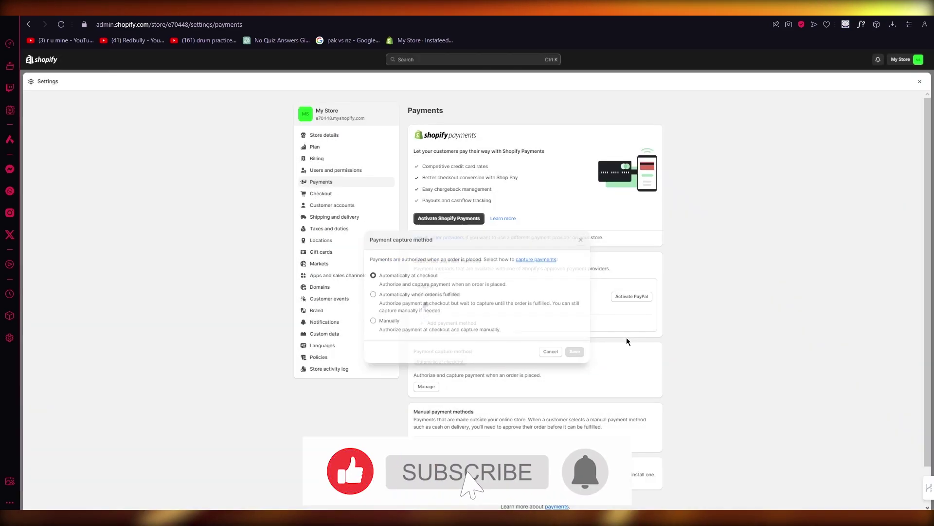